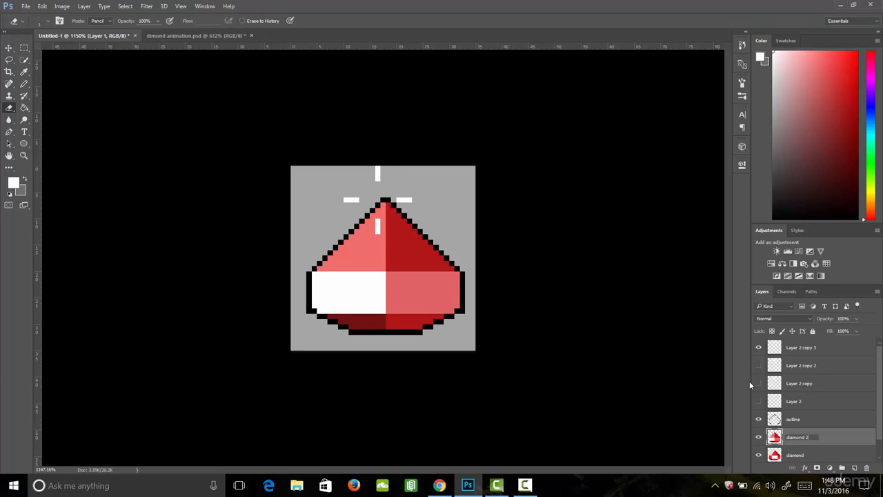
# Step: Rename Layer 2, Layer 2 copy, Layer 2 copy 2 and Layer 2 copy 3 as 1, 2, 3 and 4
pyautogui.click(794, 402)
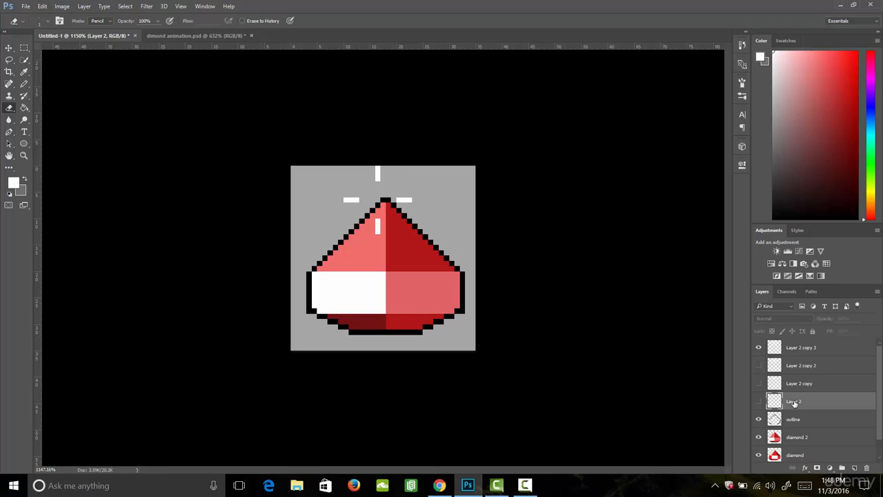
pyautogui.doubleClick(793, 402)
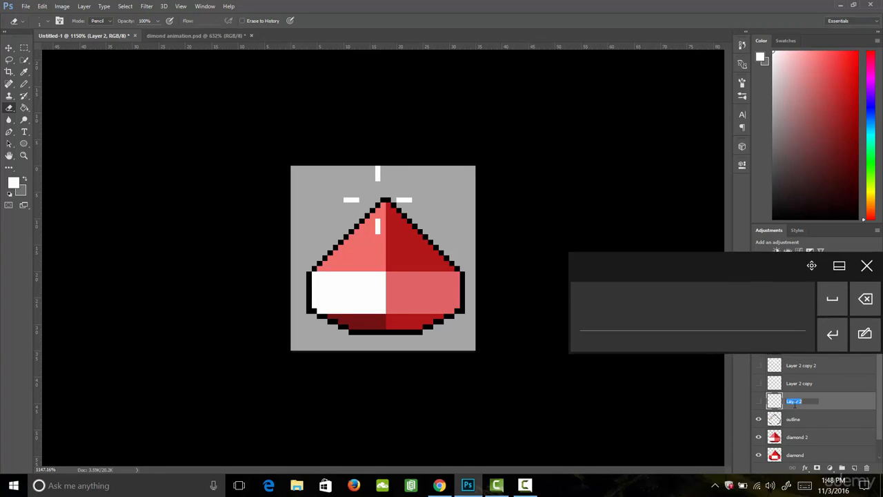
pyautogui.write('1')
pyautogui.doubleClick(798, 383)
pyautogui.write('2')
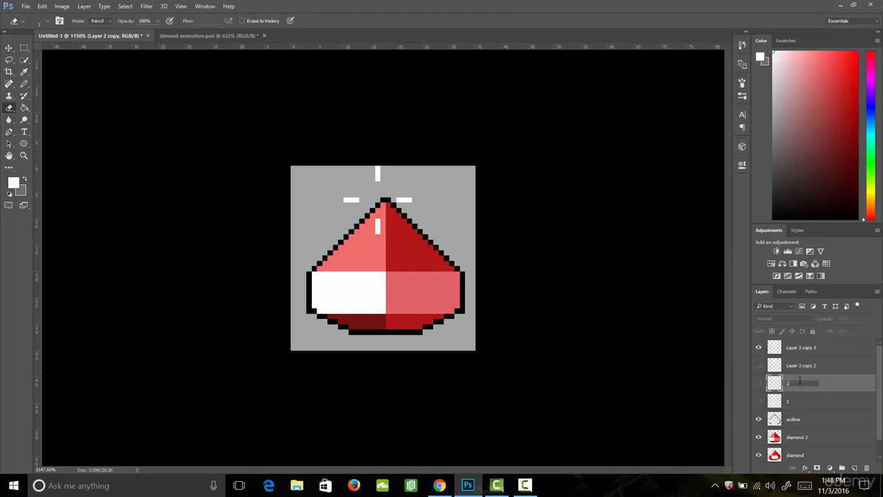
pyautogui.doubleClick(798, 364)
pyautogui.write('3')
pyautogui.doubleClick(799, 348)
pyautogui.write('4')
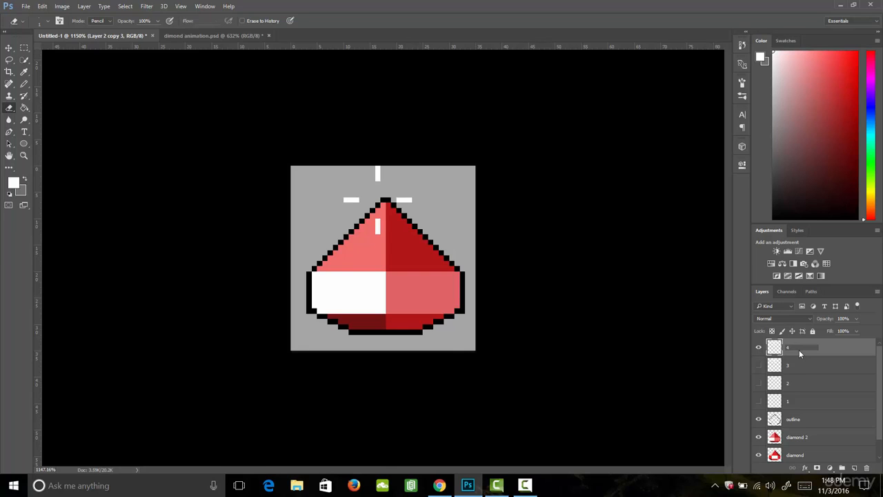
pyautogui.click(797, 369)
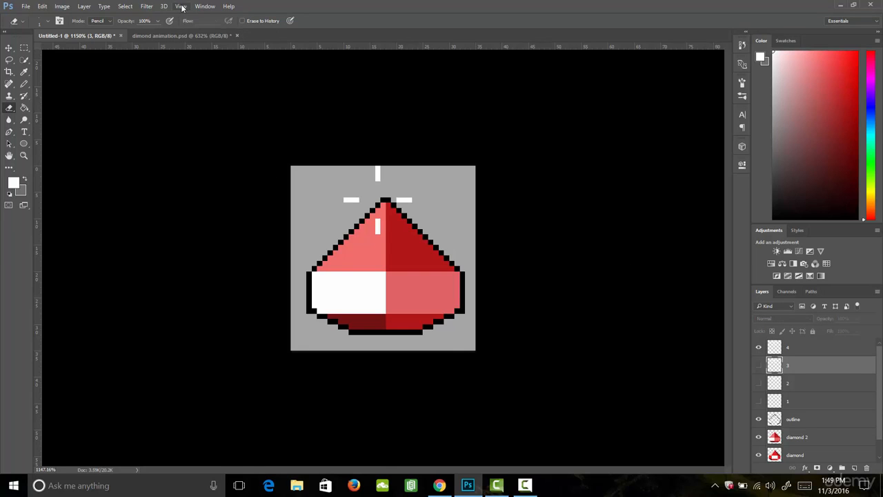
# Step: Show the Timeline and create a frame animation for the diamond document
pyautogui.click(205, 7)
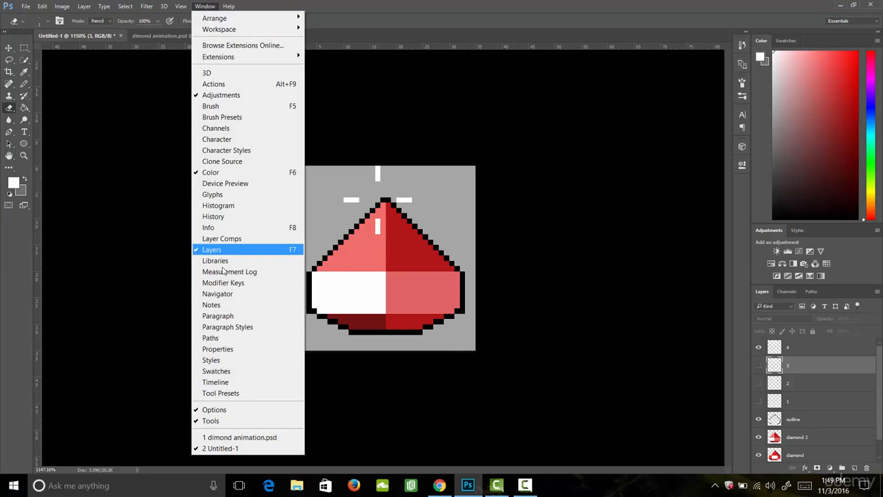
pyautogui.click(232, 383)
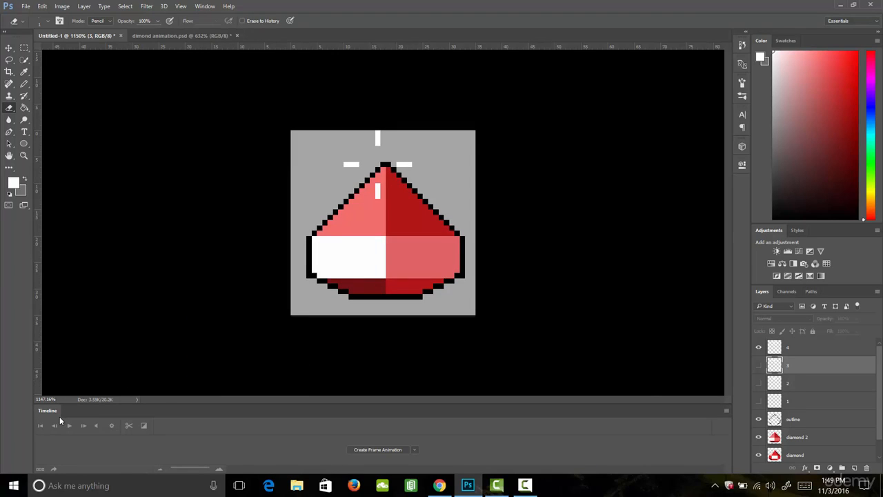
pyautogui.click(387, 449)
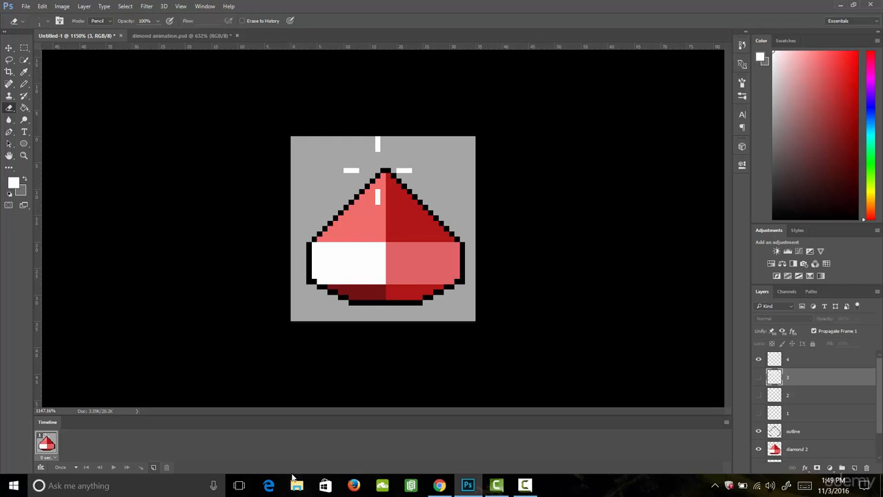
# Step: Duplicate the first animation frame nine times so the timeline holds ten frames
pyautogui.click(153, 467)
pyautogui.click(153, 467)
pyautogui.click(153, 467)
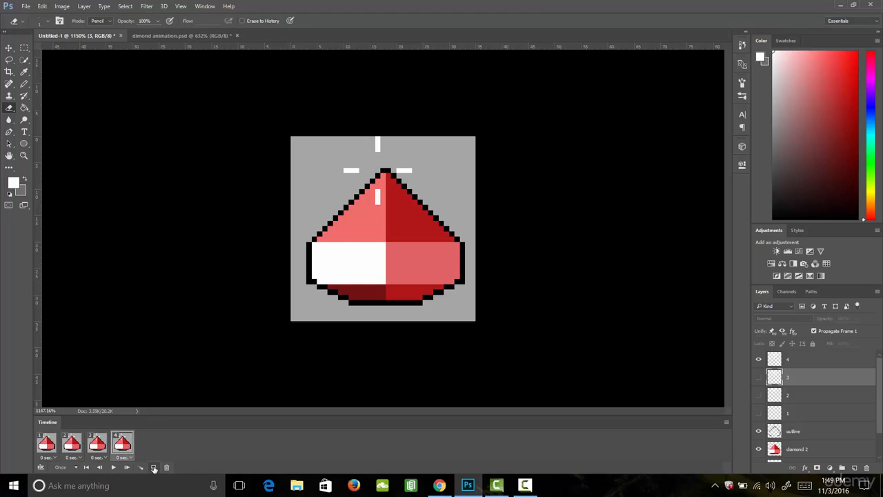
pyautogui.click(153, 467)
pyautogui.click(153, 467)
pyautogui.click(153, 467)
pyautogui.click(153, 467)
pyautogui.click(153, 467)
pyautogui.click(154, 469)
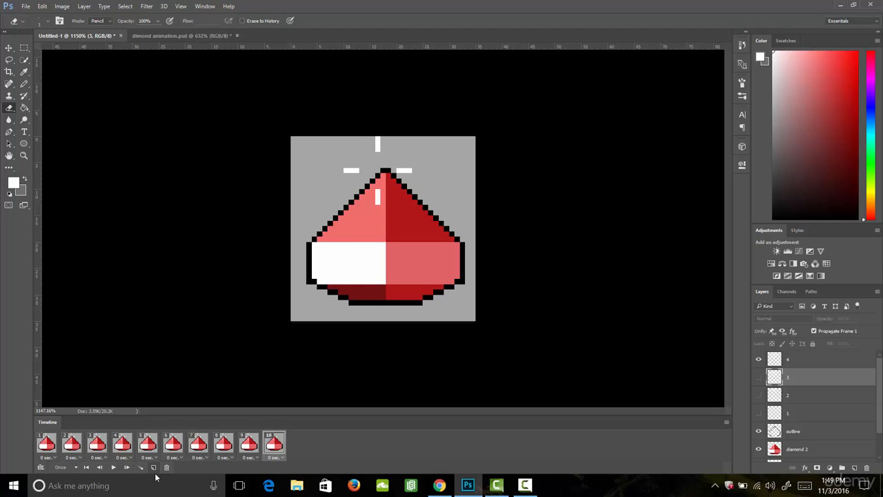
# Step: In frame 1, hide the diamond 2 layer and sparkle layer 4
pyautogui.click(47, 446)
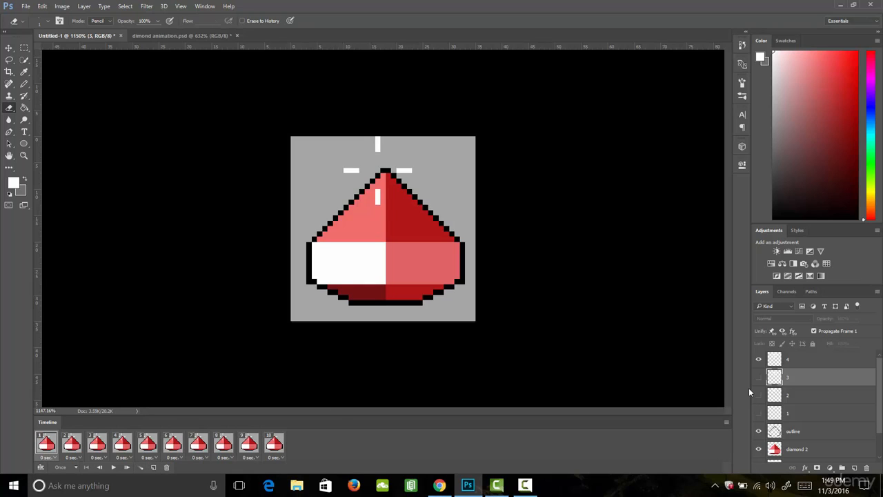
pyautogui.moveTo(879, 406); pyautogui.dragTo(880, 436)
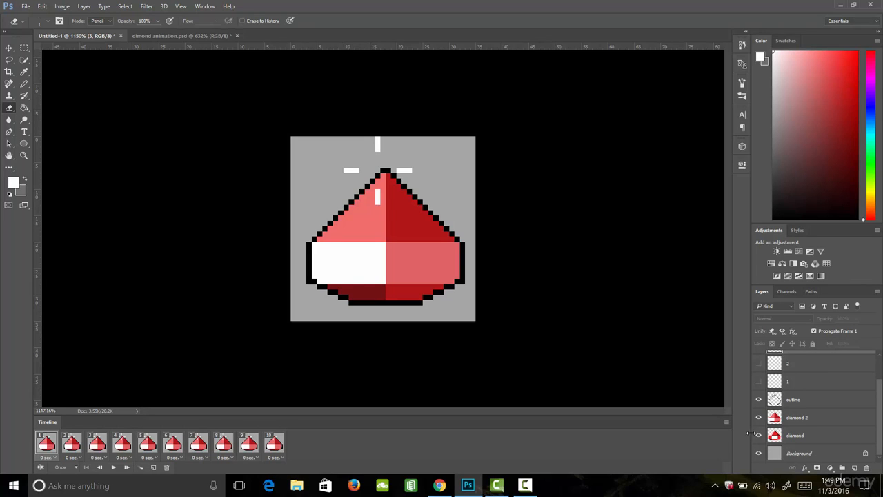
pyautogui.click(759, 417)
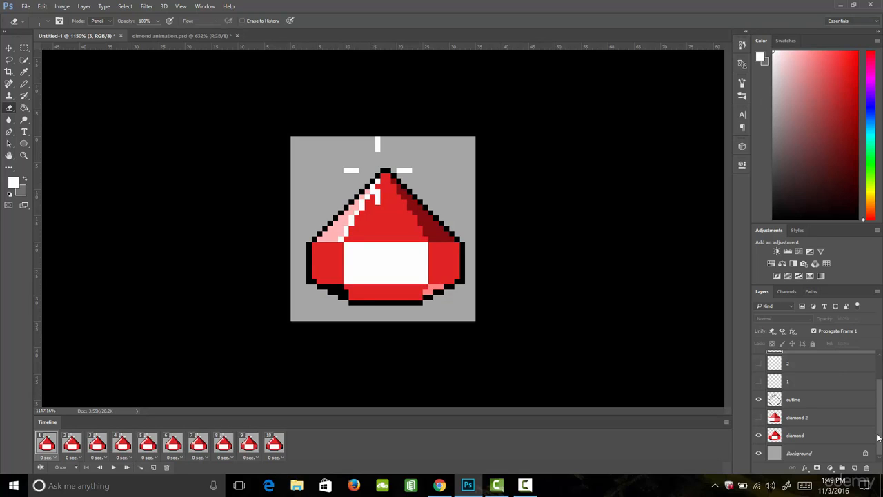
pyautogui.moveTo(880, 438); pyautogui.dragTo(879, 413)
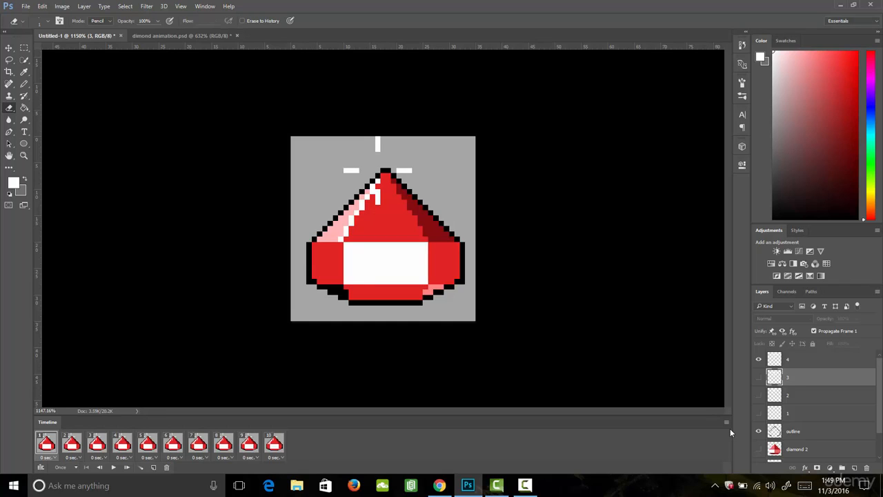
pyautogui.click(758, 360)
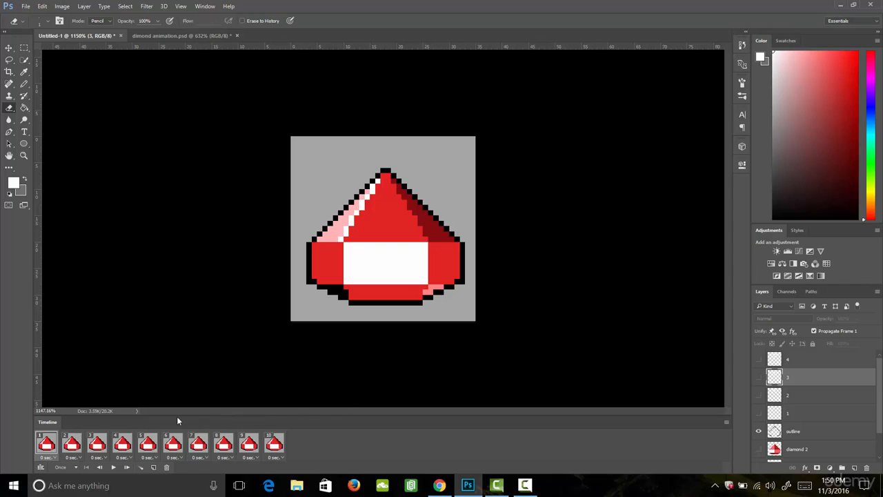
# Step: Make the diamond 2 layer visible in frames 2, 4 and 6, leaving frames 3 and 5 with the plain diamond
pyautogui.click(71, 445)
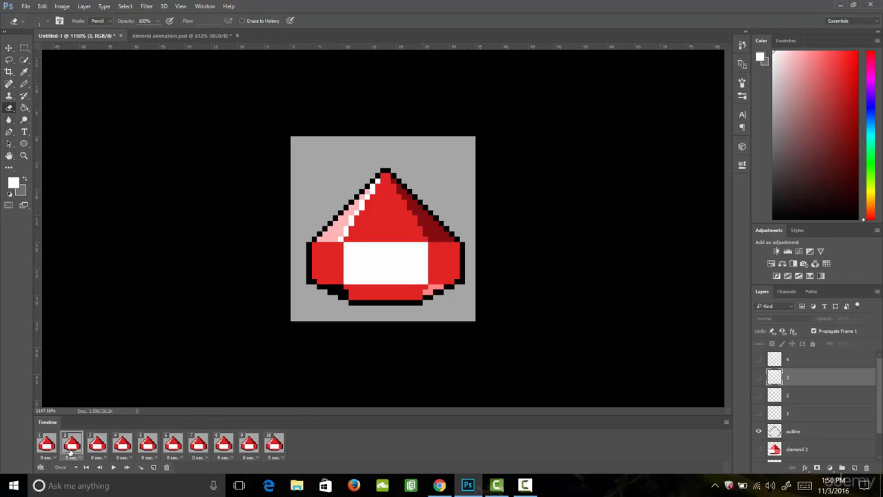
pyautogui.click(758, 449)
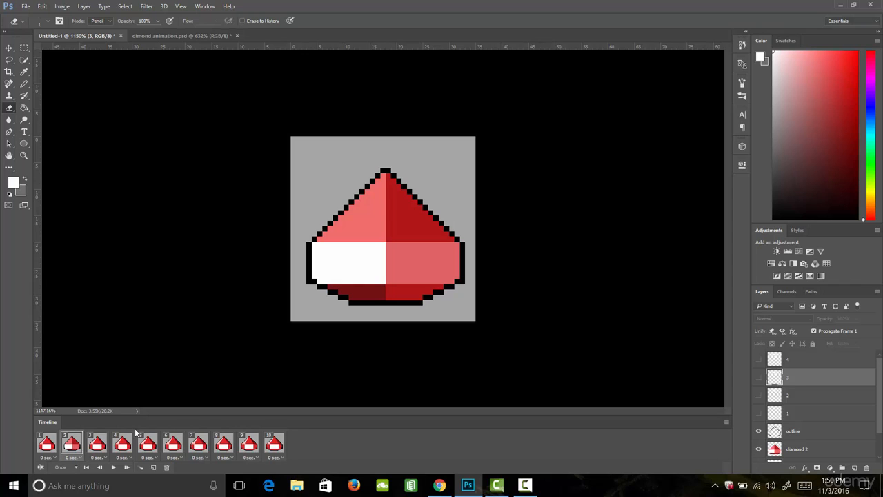
pyautogui.click(100, 447)
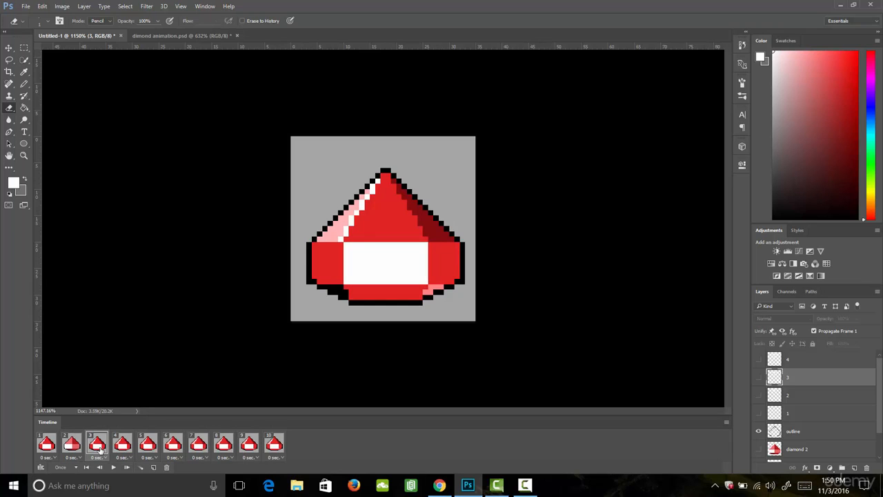
pyautogui.click(122, 446)
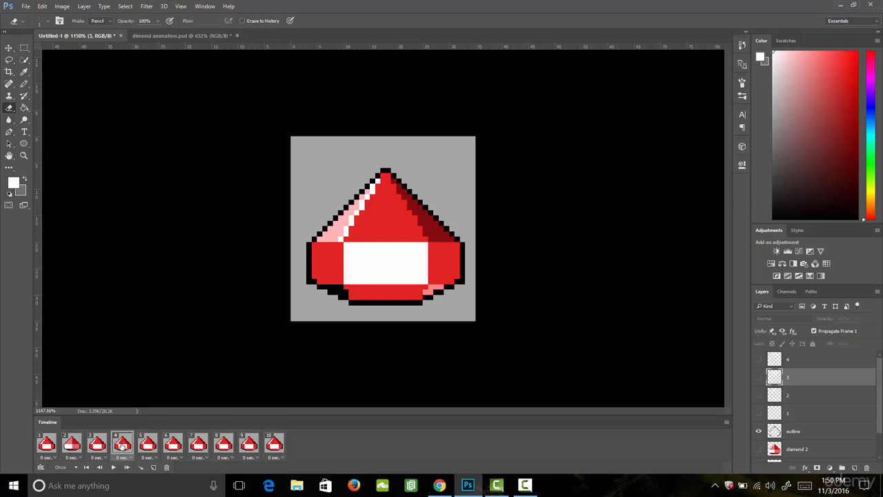
pyautogui.click(759, 449)
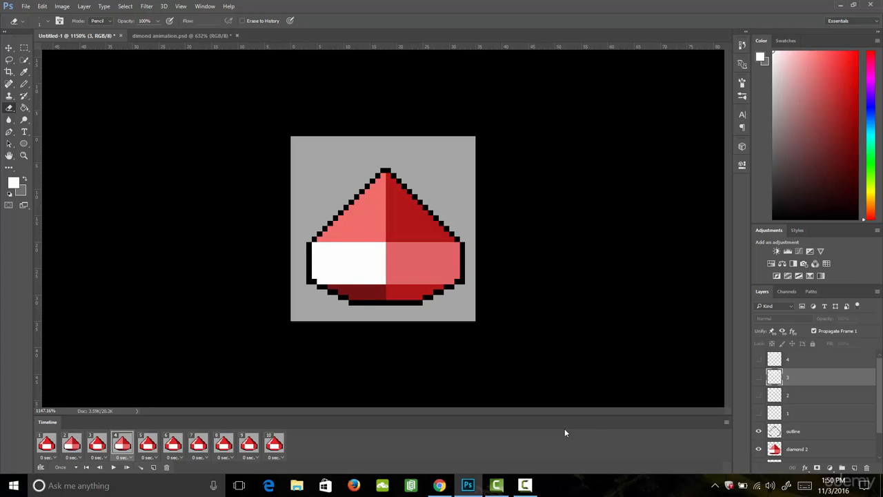
pyautogui.click(149, 445)
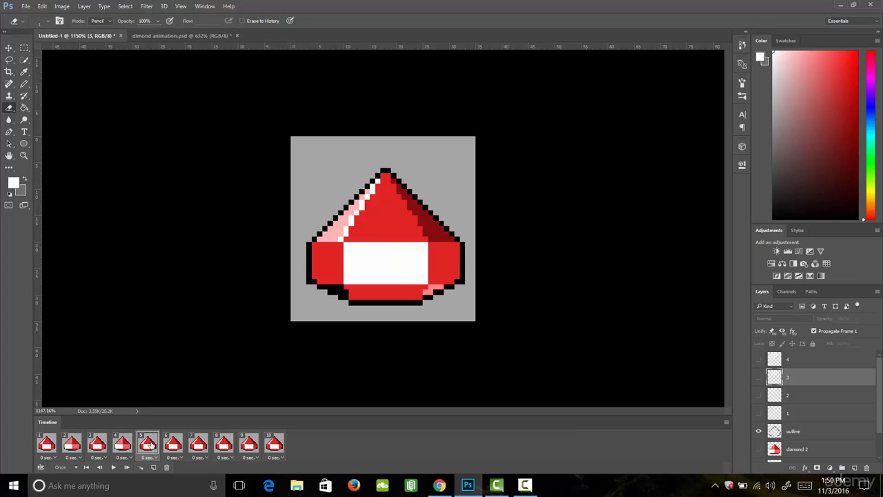
pyautogui.click(174, 445)
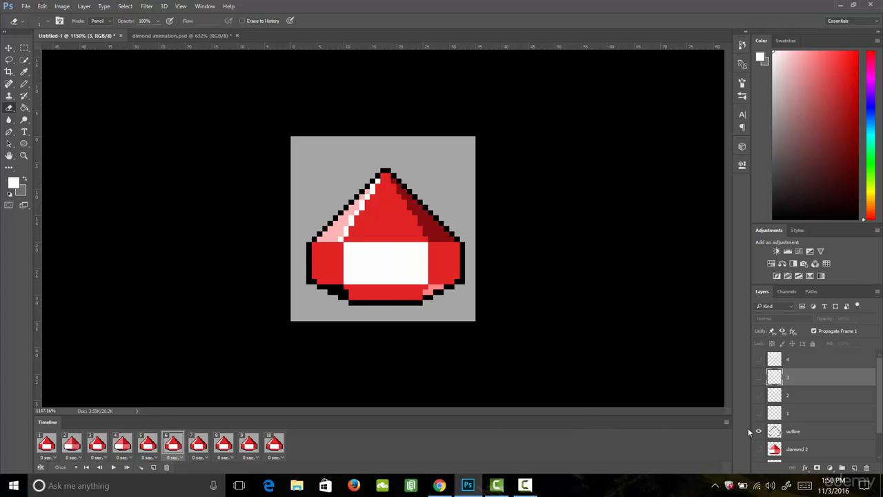
pyautogui.click(758, 449)
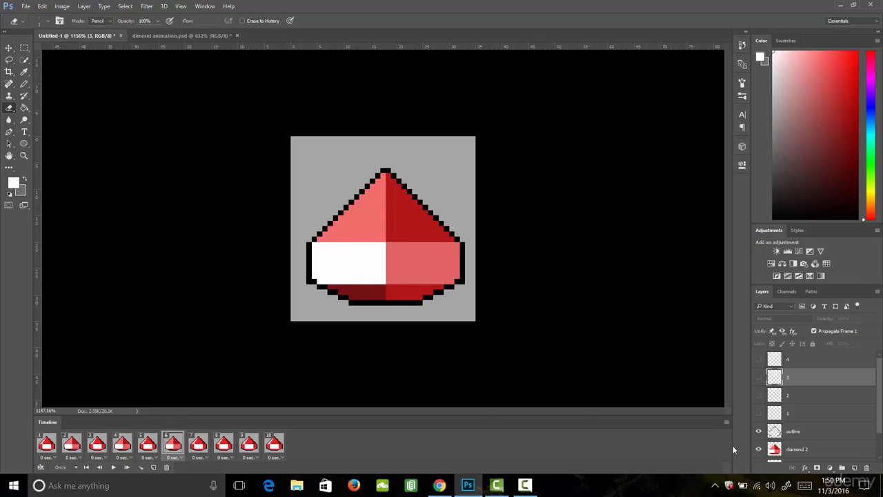
# Step: Make the diamond 2 layer visible in frames 8 and 10, and play the animation as a preview
pyautogui.click(197, 446)
pyautogui.click(222, 446)
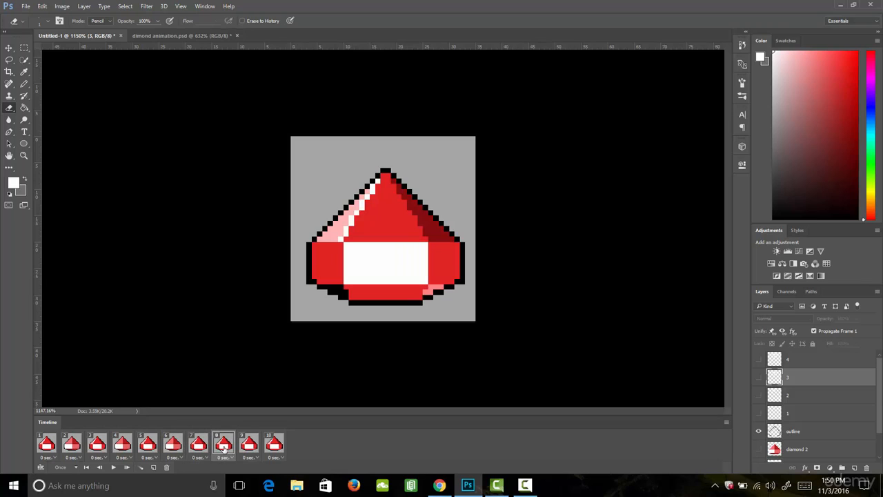
pyautogui.click(758, 449)
pyautogui.click(246, 445)
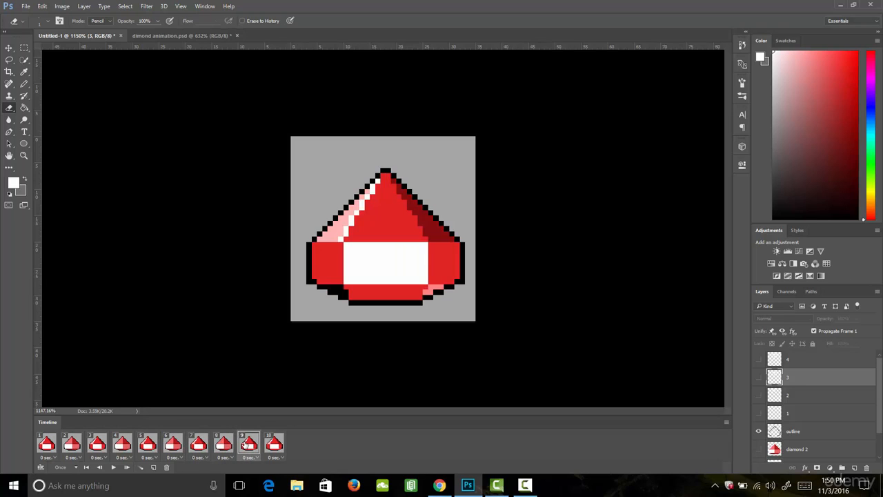
pyautogui.click(269, 449)
pyautogui.click(758, 449)
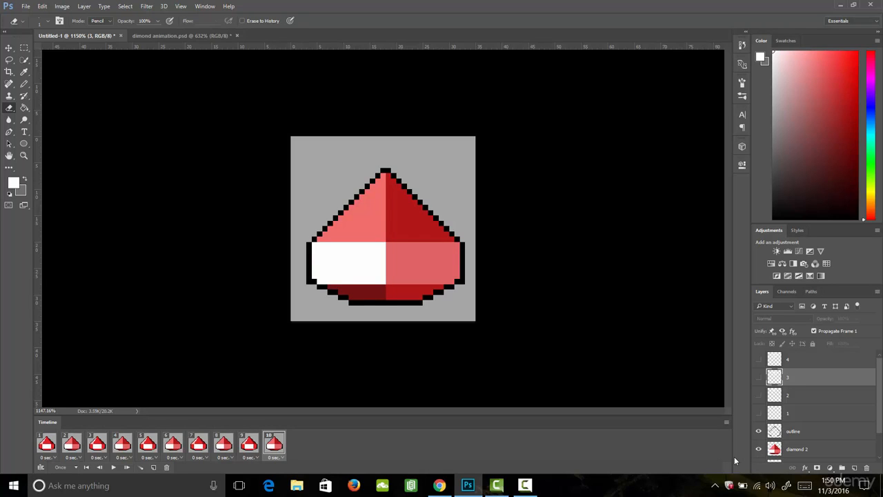
pyautogui.click(113, 467)
# Step: Set the delay of all ten frames to 0.1 seconds
pyautogui.click(47, 449)
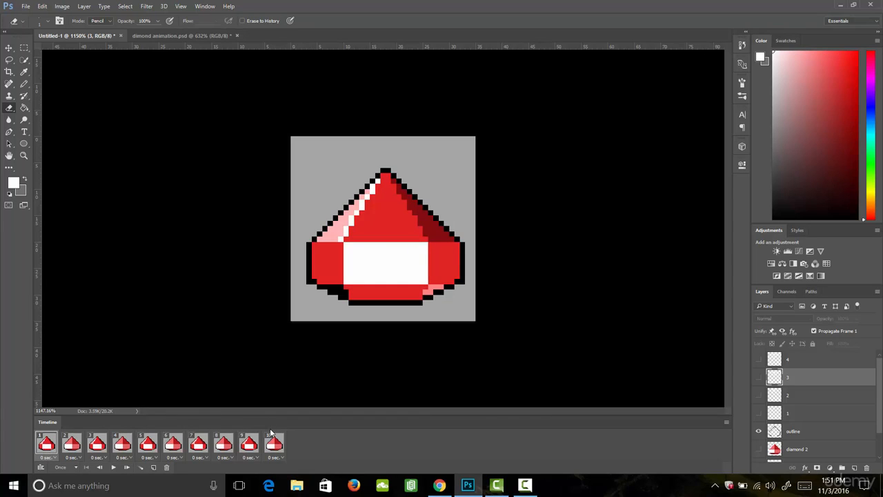
pyautogui.keyDown('shift'); pyautogui.click(274, 445); pyautogui.keyUp('shift')
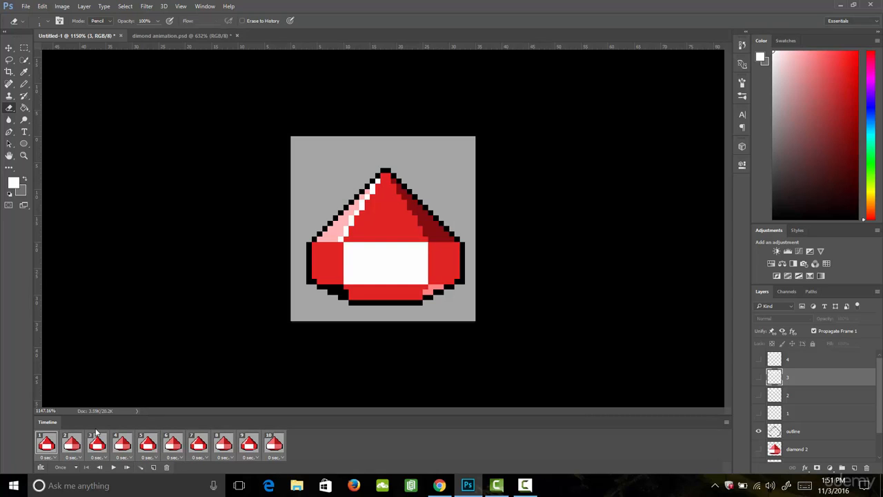
pyautogui.click(48, 456)
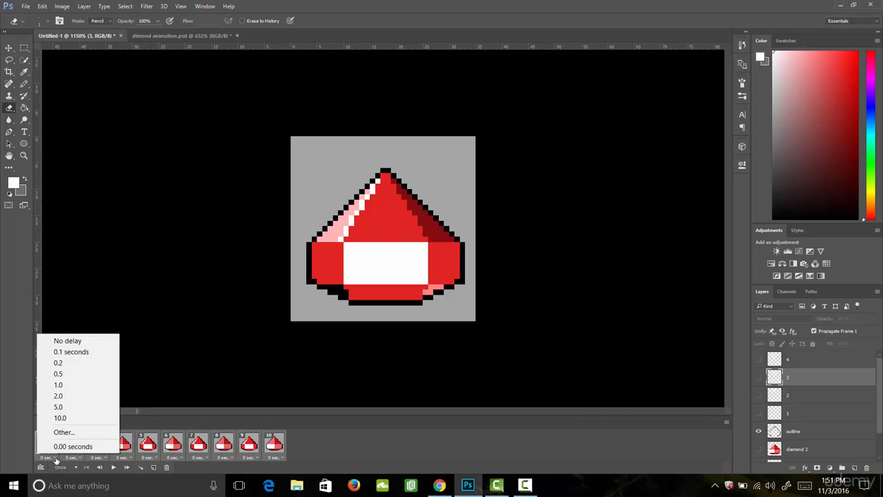
pyautogui.click(86, 353)
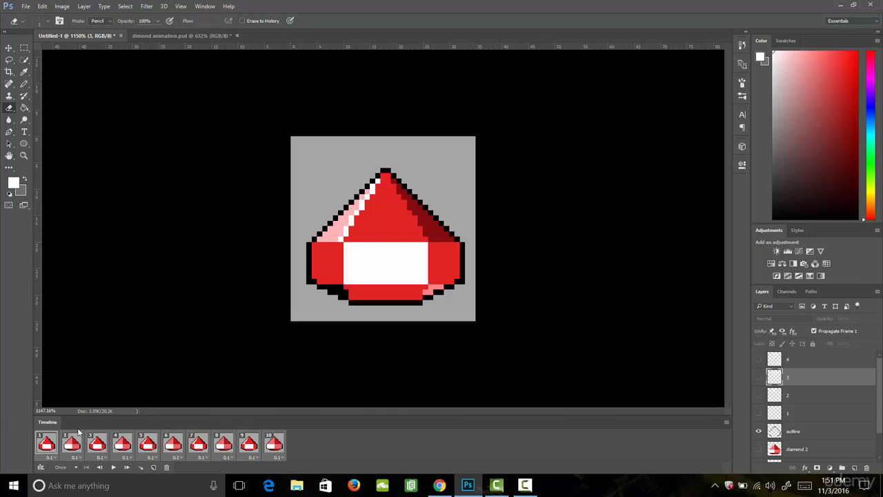
# Step: Set the animation to loop Forever and preview its playback
pyautogui.click(76, 467)
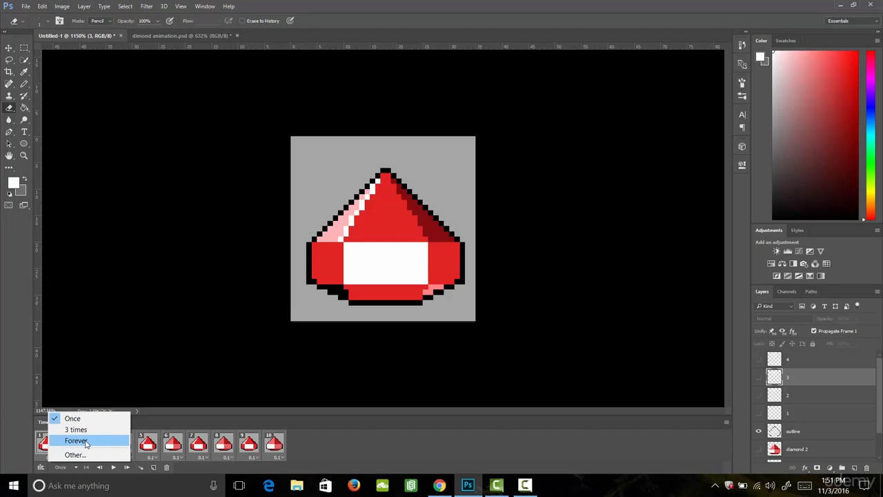
pyautogui.click(87, 445)
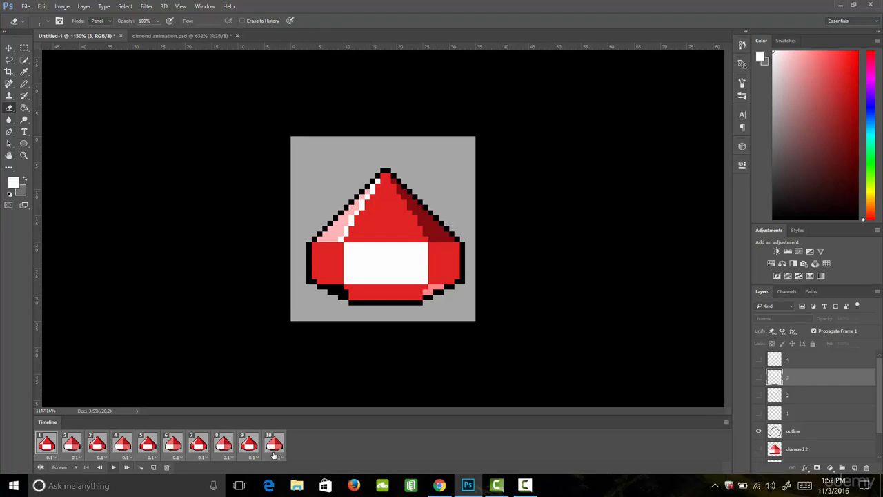
pyautogui.click(113, 467)
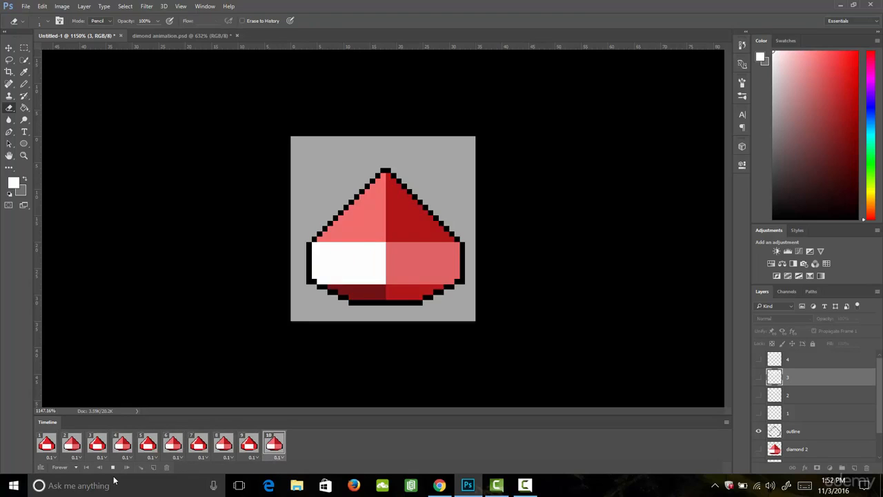
pyautogui.click(113, 467)
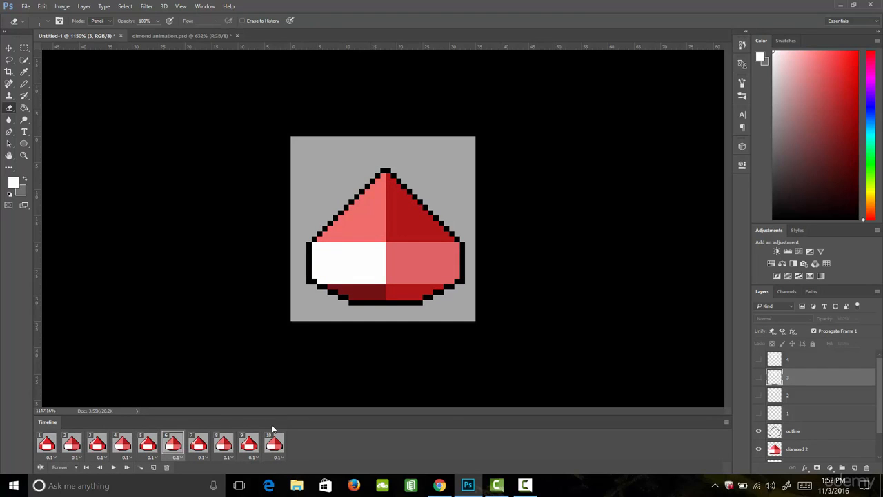
# Step: Make sparkle layers 1, 2, 3 and 4 visible in frames 6, 7, 8 and 9 respectively, and preview the animation from frame 1
pyautogui.click(759, 414)
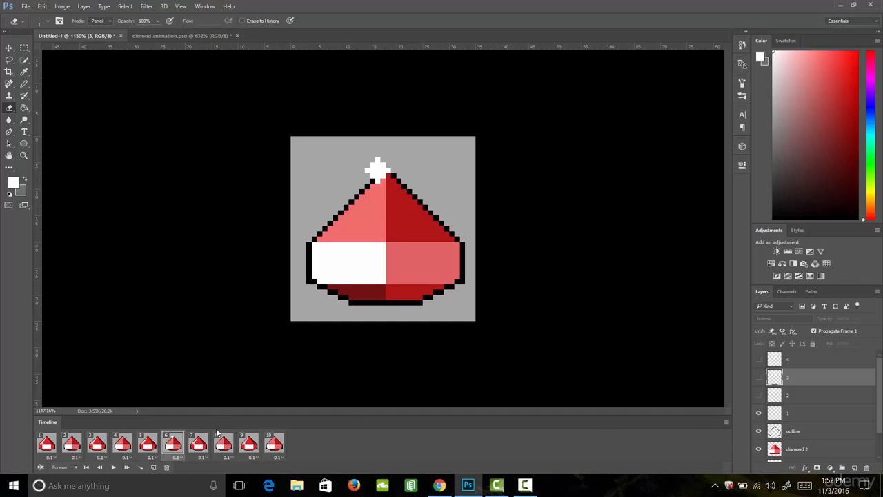
pyautogui.click(199, 442)
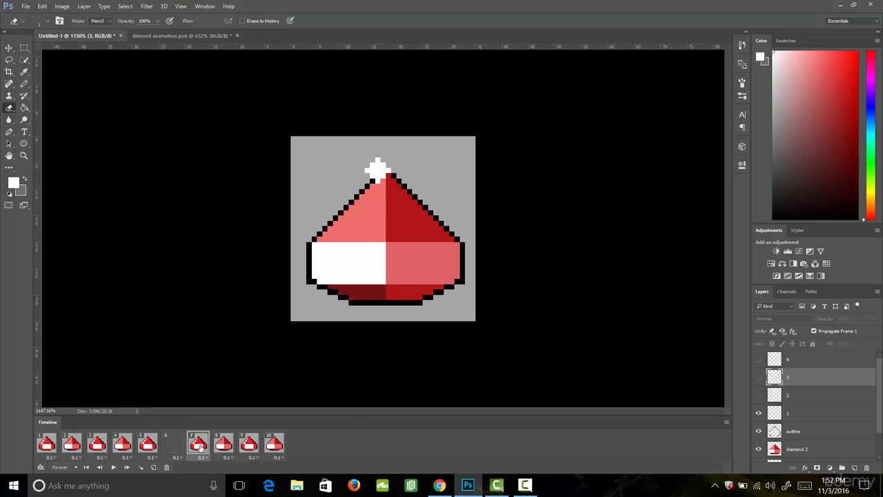
pyautogui.click(759, 395)
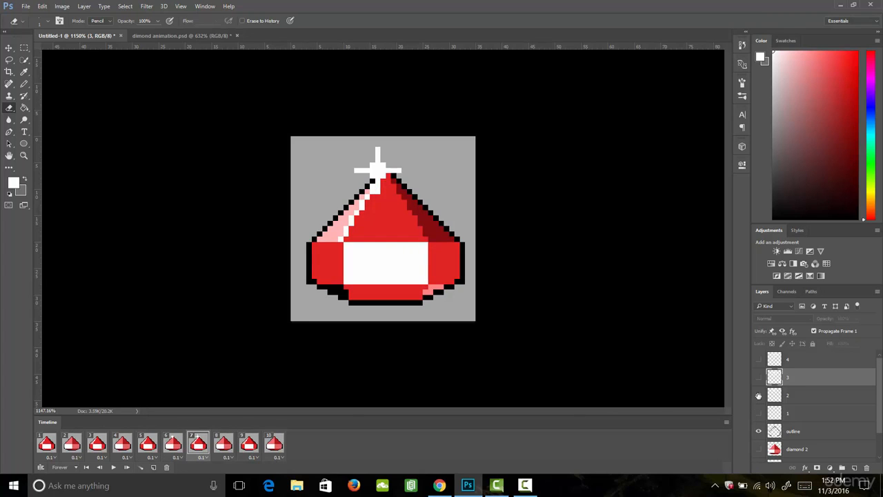
pyautogui.click(223, 442)
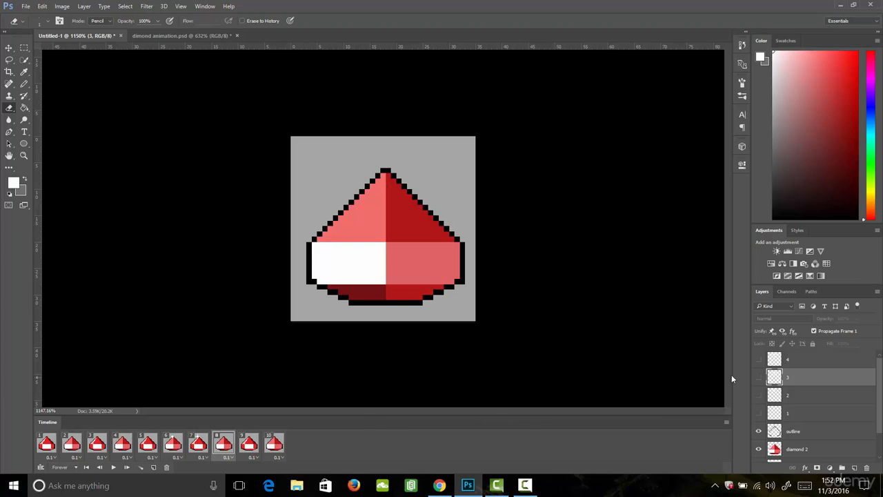
pyautogui.click(758, 377)
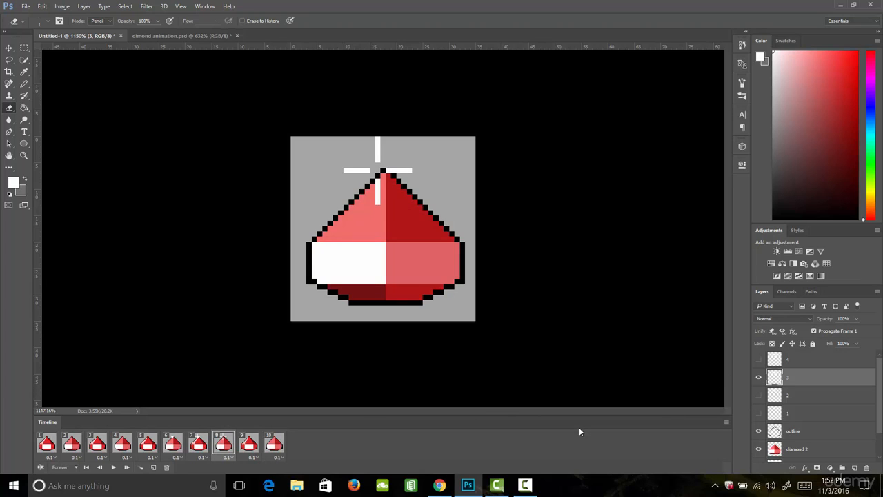
pyautogui.click(249, 442)
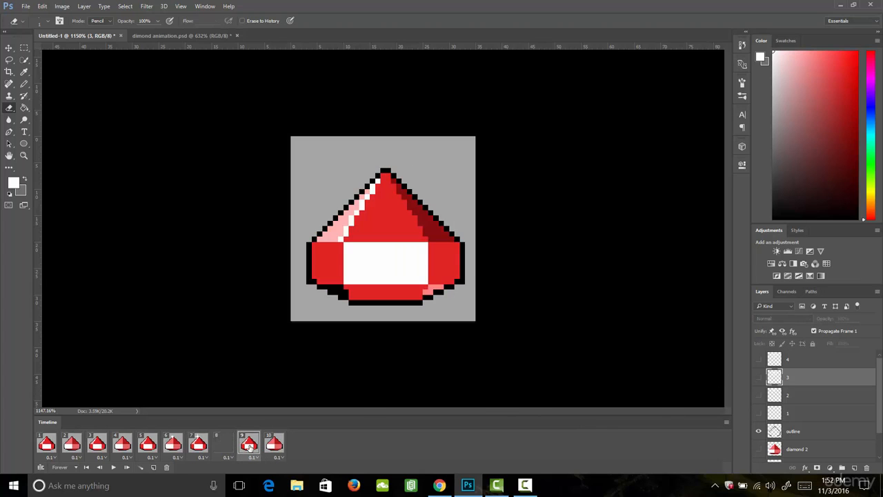
pyautogui.click(757, 359)
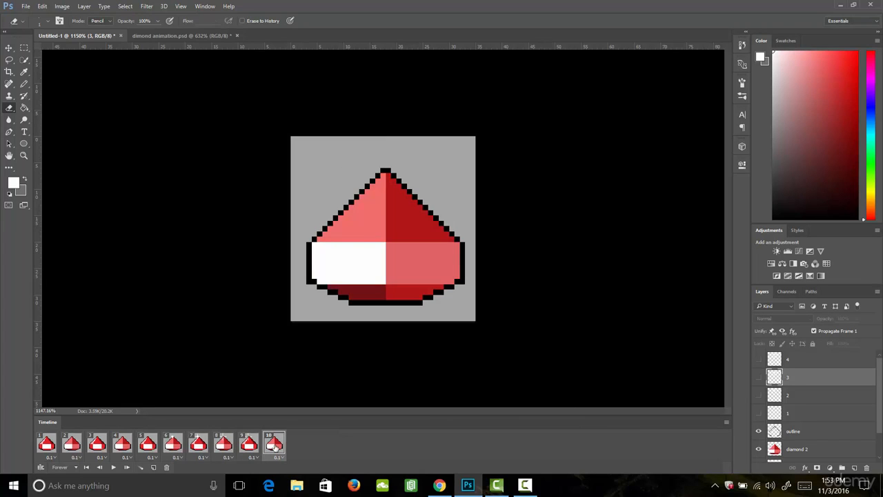
pyautogui.click(47, 447)
pyautogui.press('space')
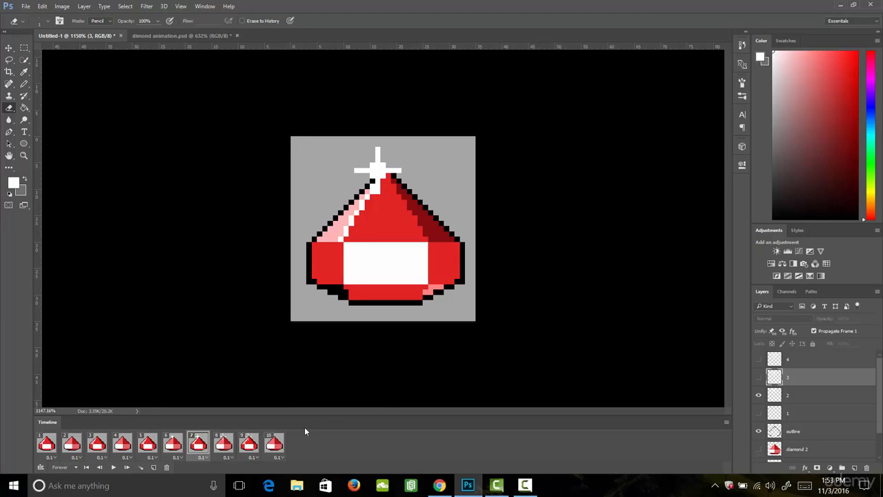
# Step: Erase the inner pixels of layer 4's sparkle in frame 9, leaving only its four outermost tips, and play the animation
pyautogui.click(248, 445)
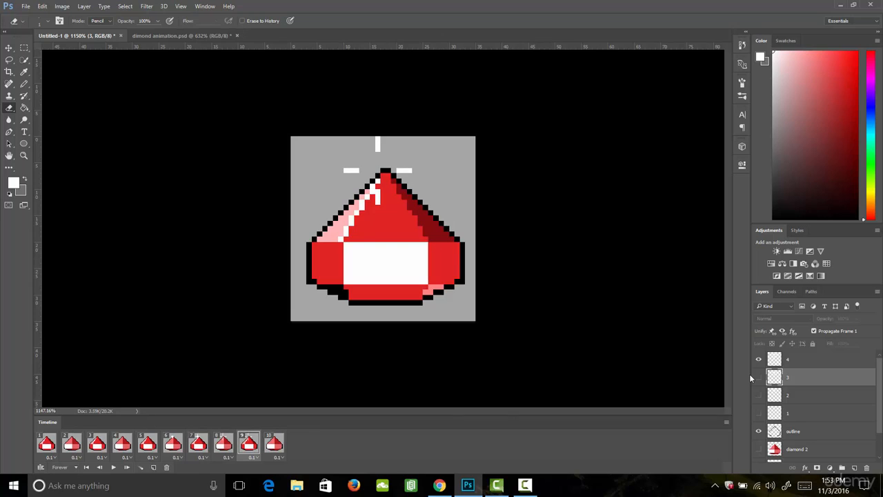
pyautogui.click(800, 360)
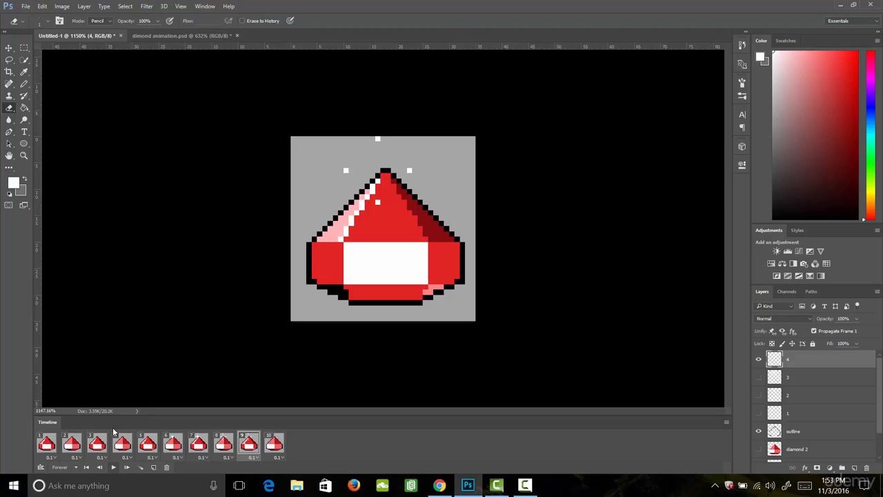
pyautogui.click(113, 467)
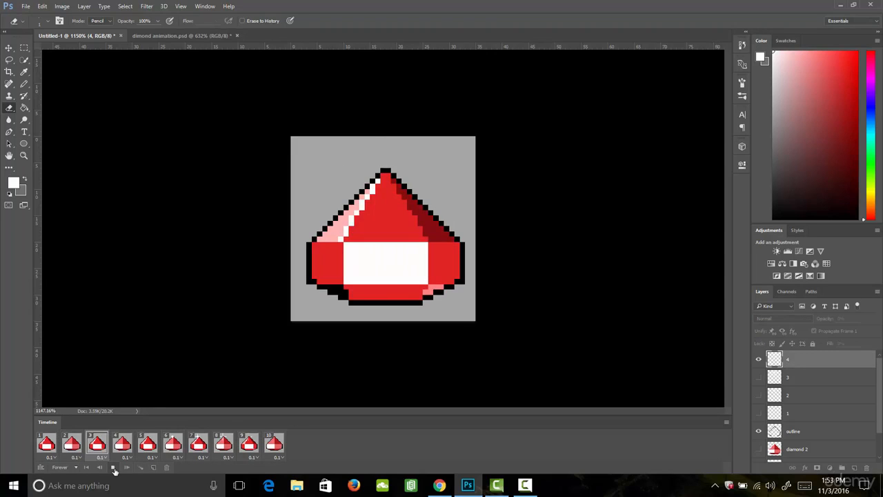